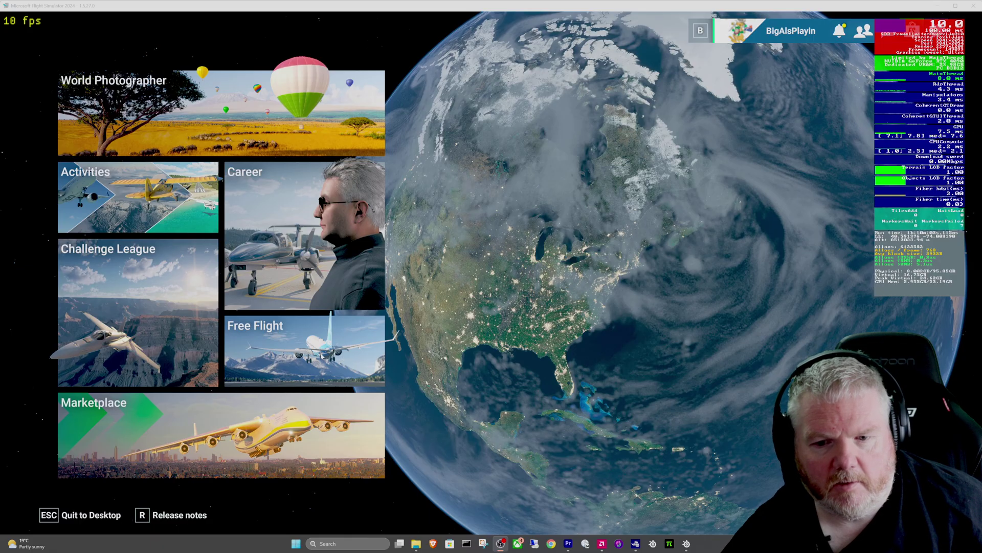
Step: Begin a free flight setup and set the departure to KJFK Kennedy Intl by searching for NEW YORK
click(633, 353)
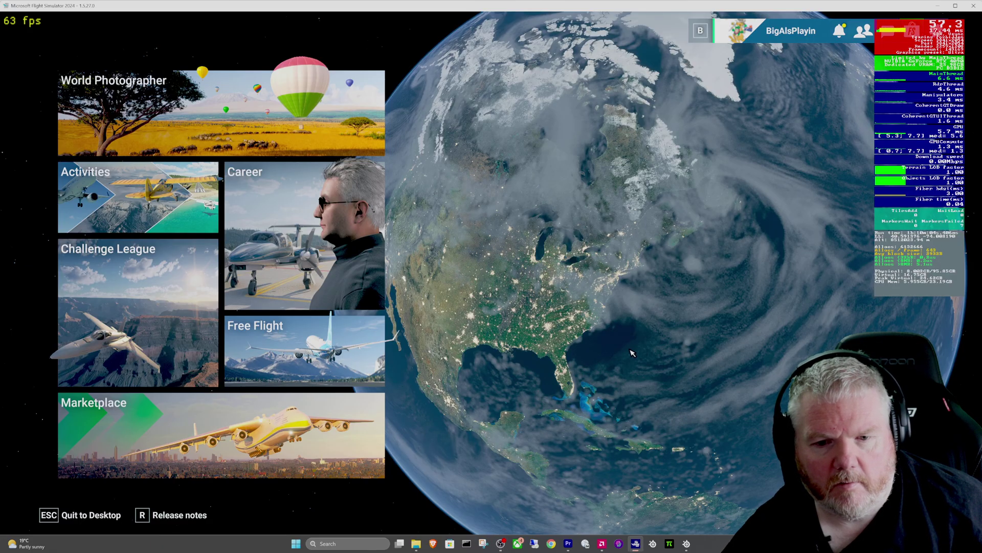
click(338, 353)
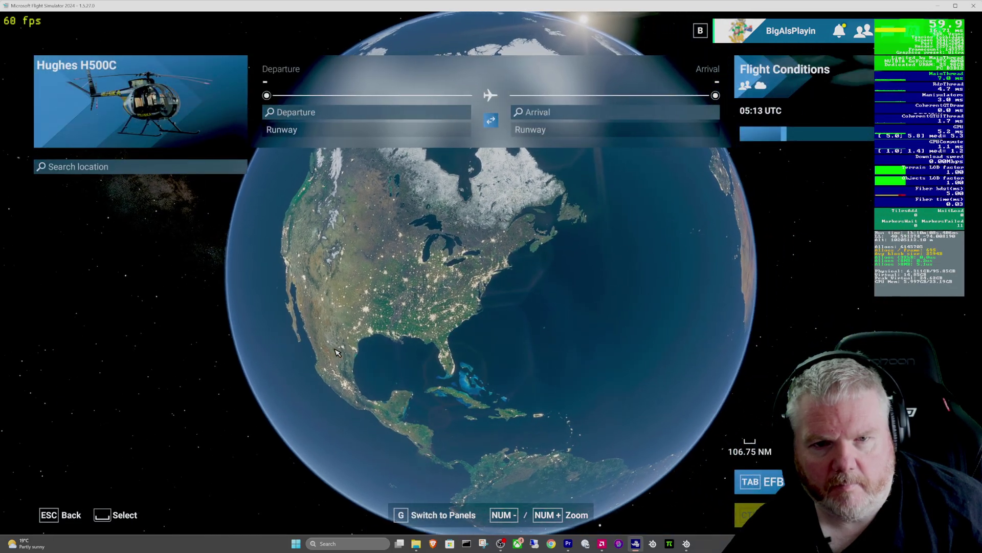
click(328, 111)
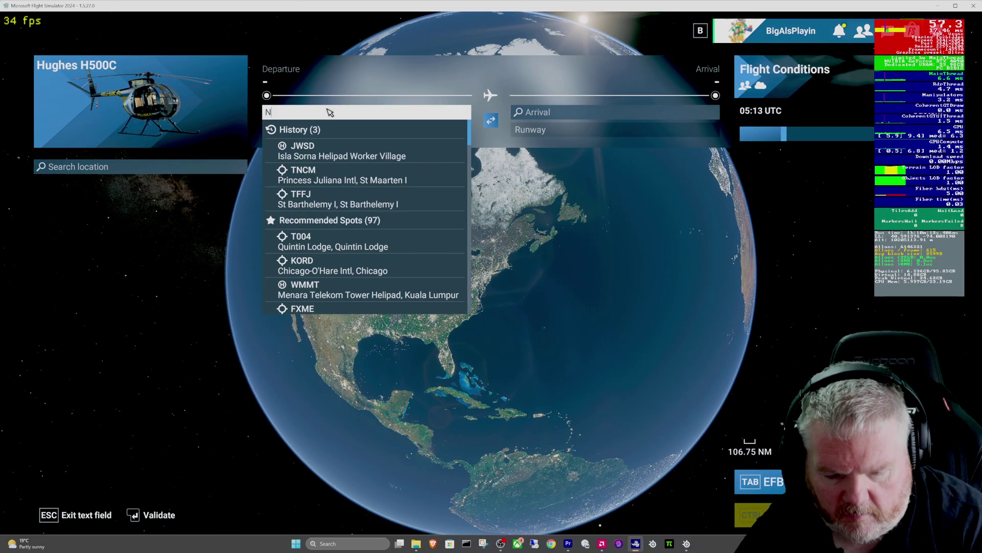
text(NEW)
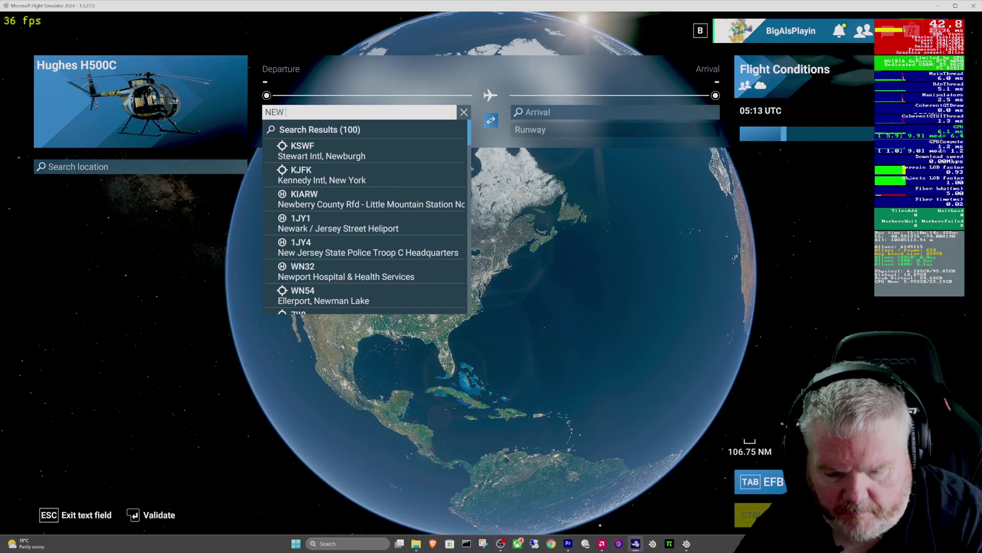
text( YORK)
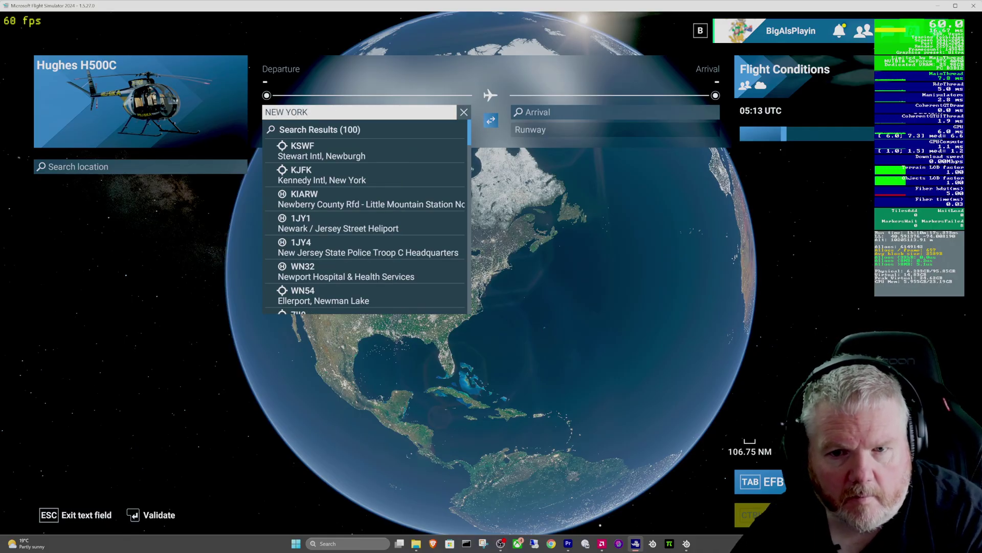
key(Return)
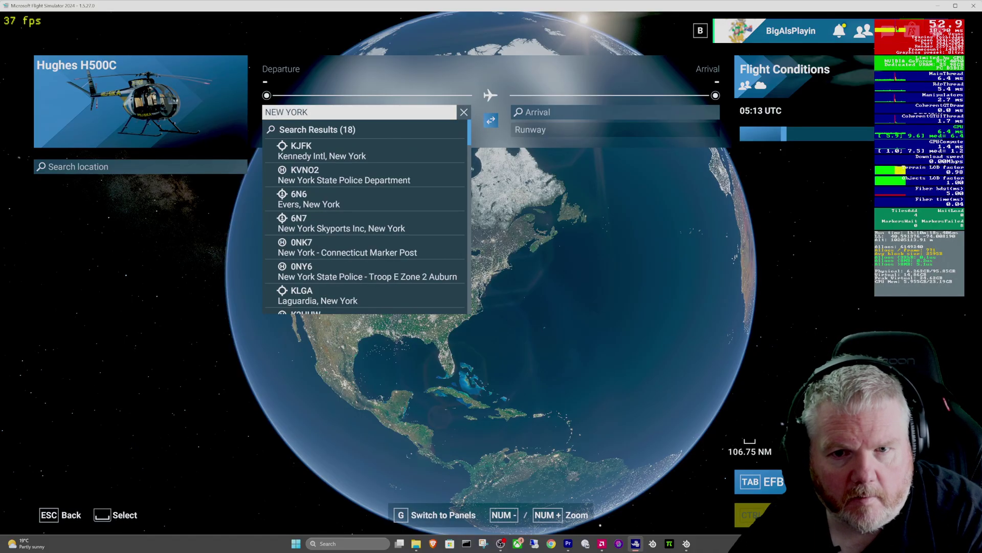
key(Return)
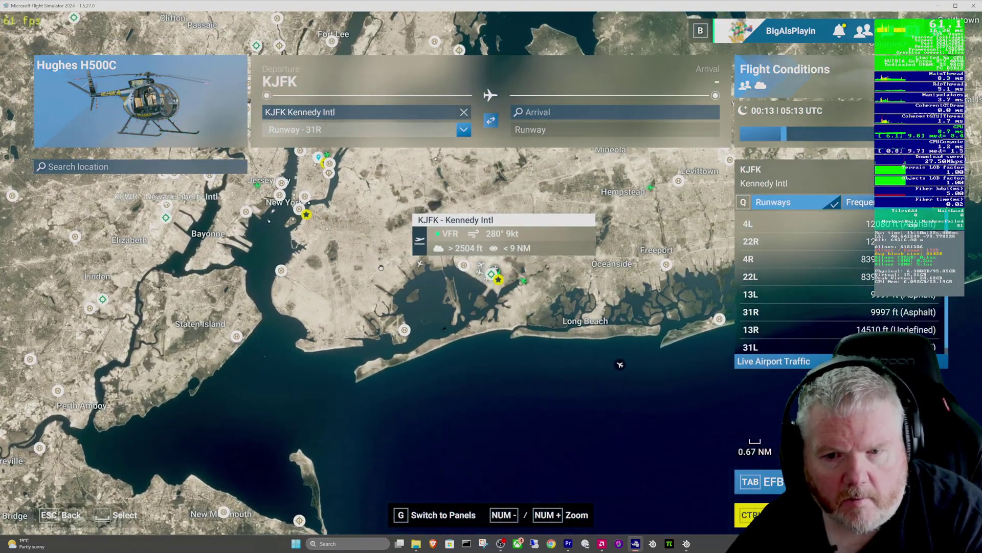
Step: Set KJRB Downtown Manhattan Heliport on the map as the departure and start the flight
scroll(455, 205, up, 1)
drag(374, 264, 455, 291)
scroll(468, 293, up, 10)
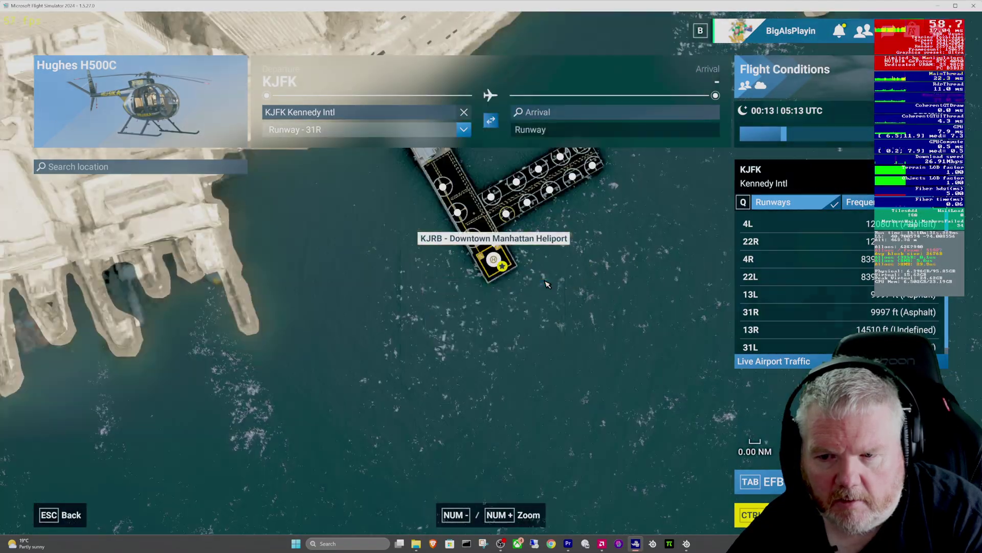
click(494, 259)
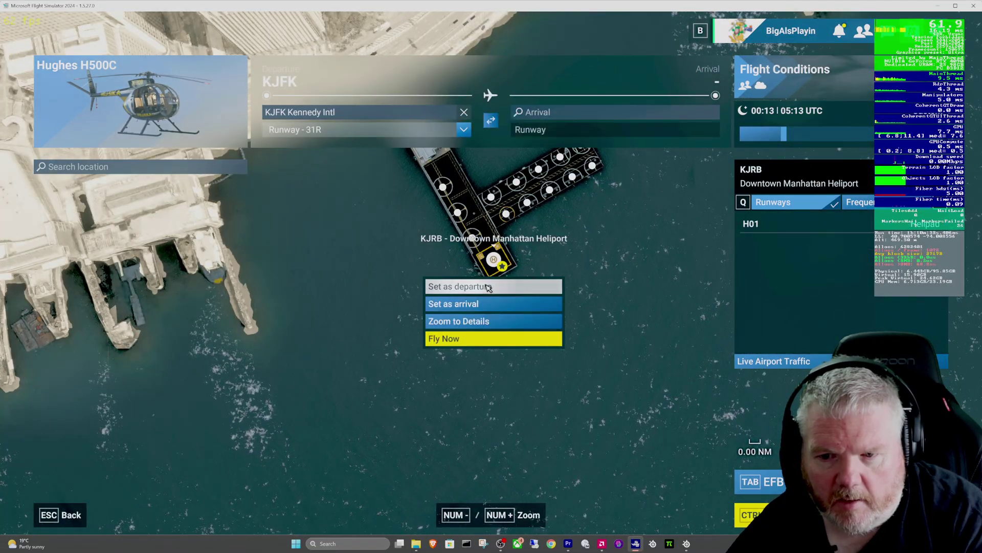
click(548, 285)
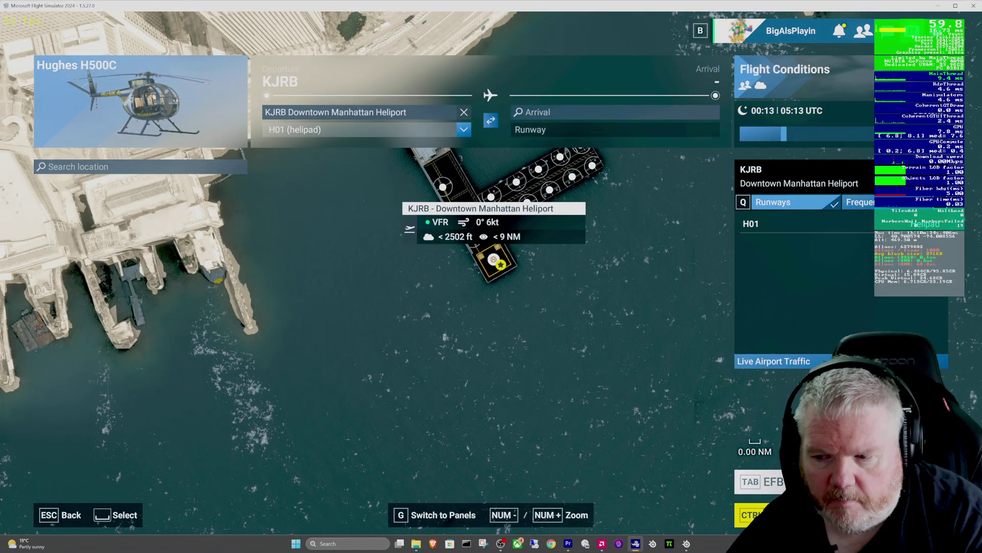
key(KP_Subtract)
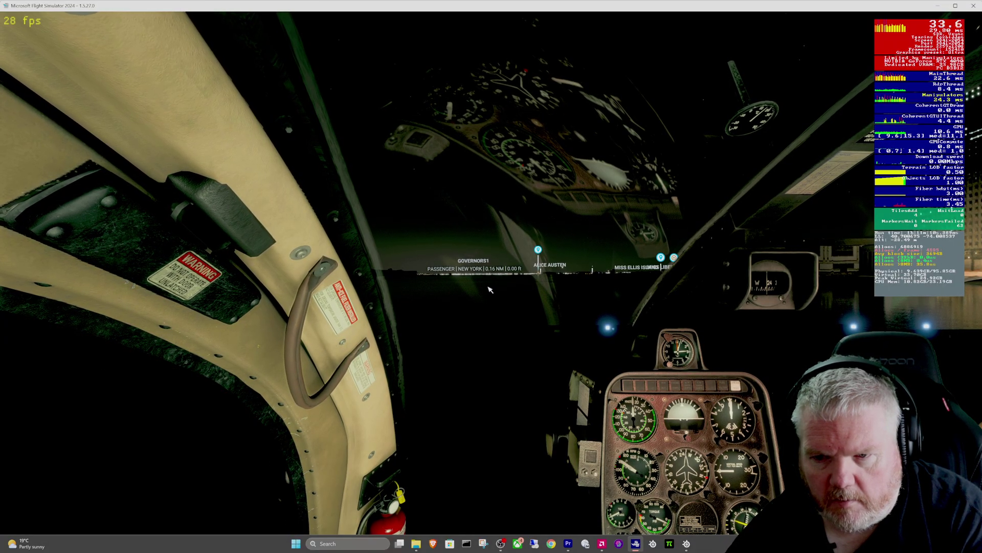
Step: In the graphics settings, set Frame Generation to AMD FSR 3 and turn off Dynamic Settings
key(Escape)
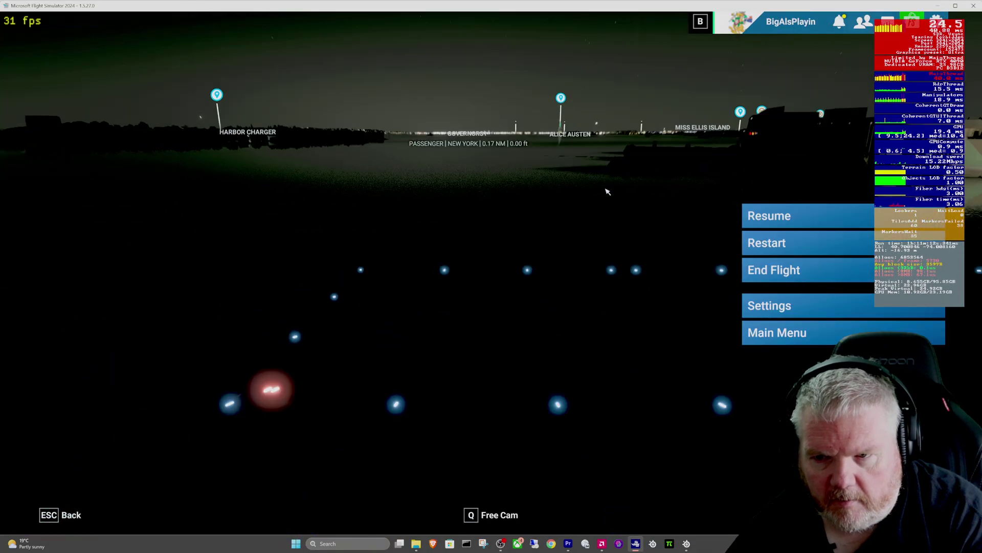
click(777, 317)
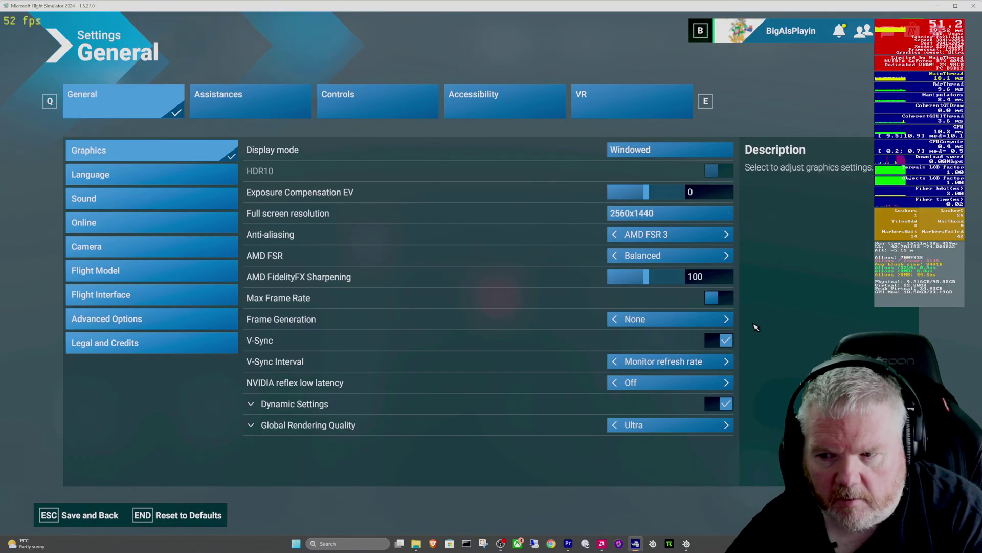
click(726, 341)
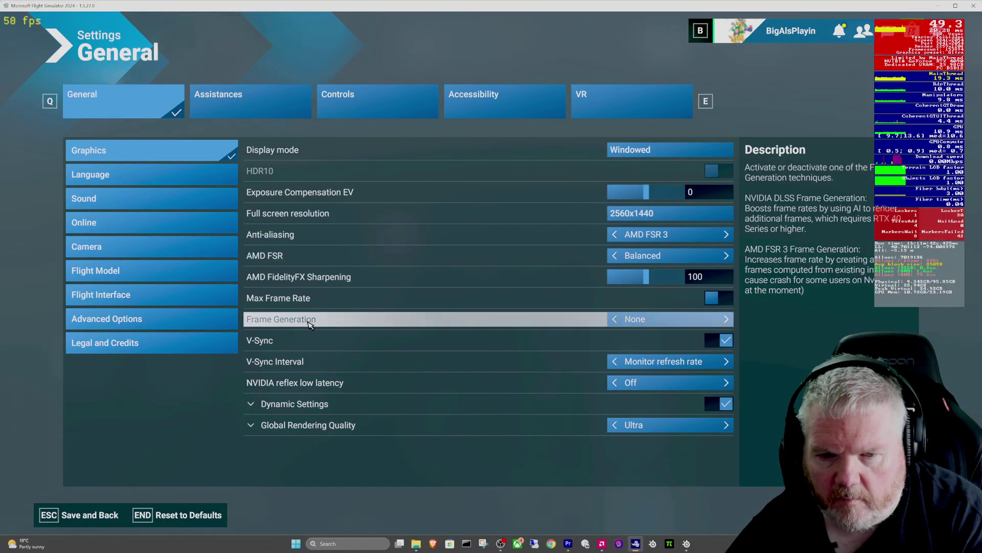
click(725, 319)
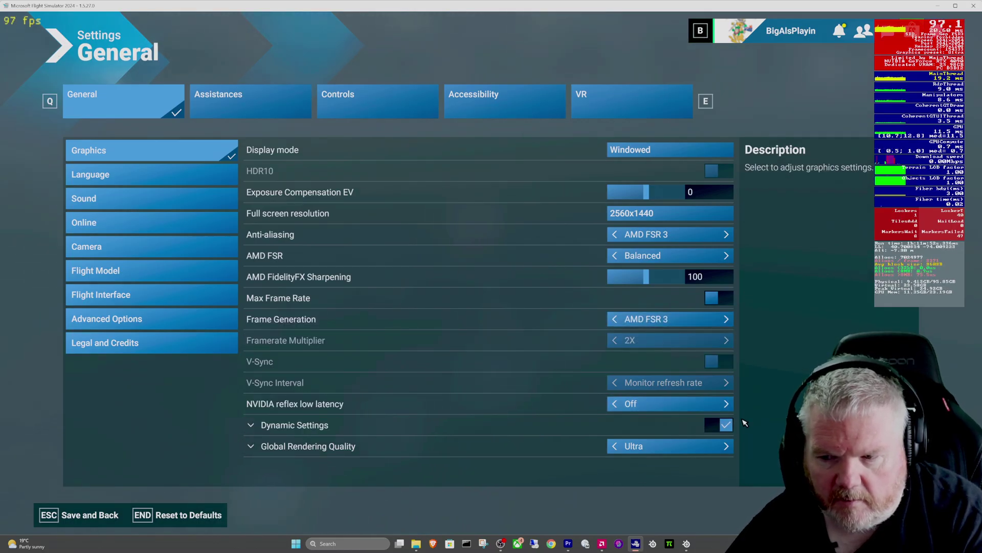
click(718, 429)
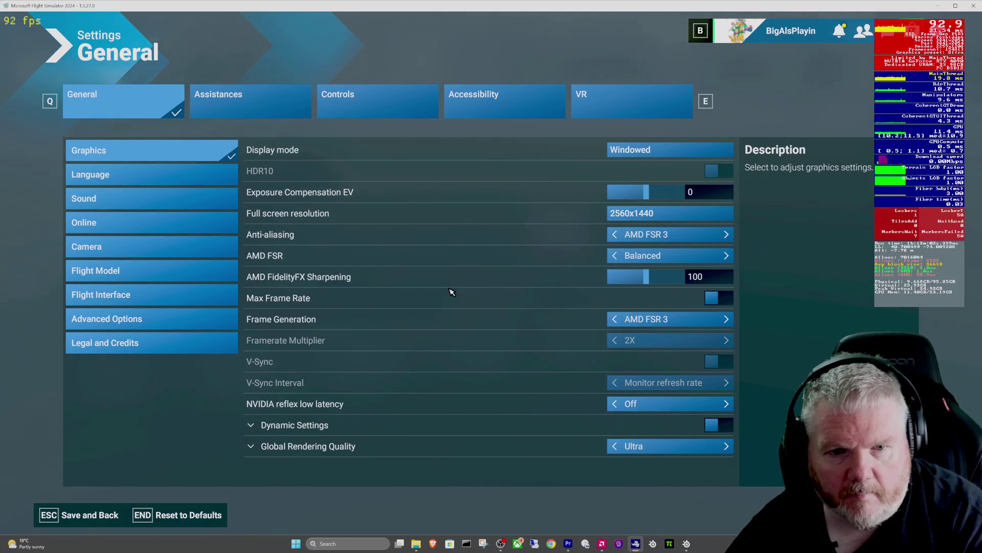
Step: Examine the sound settings, including the full list of volume levels
click(125, 201)
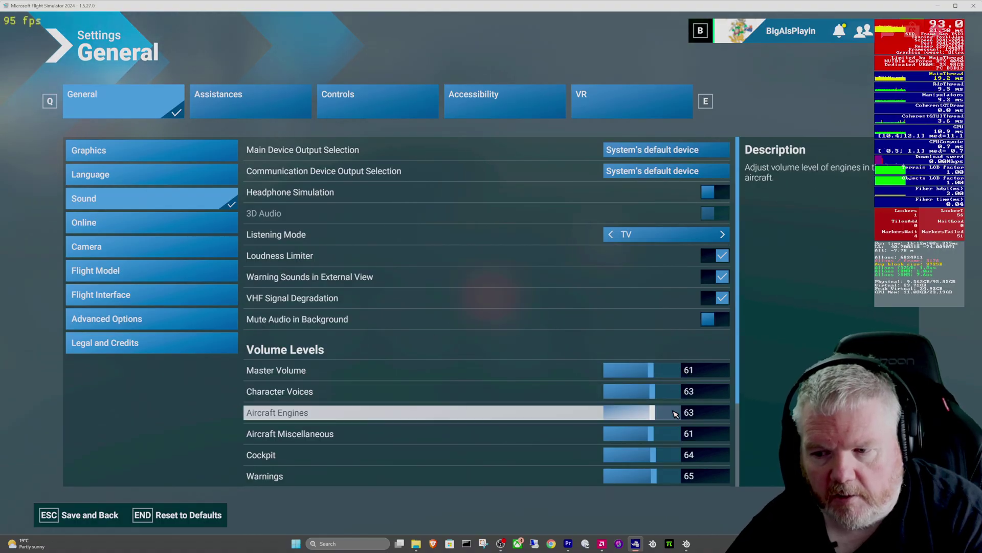
scroll(676, 412, down, 2)
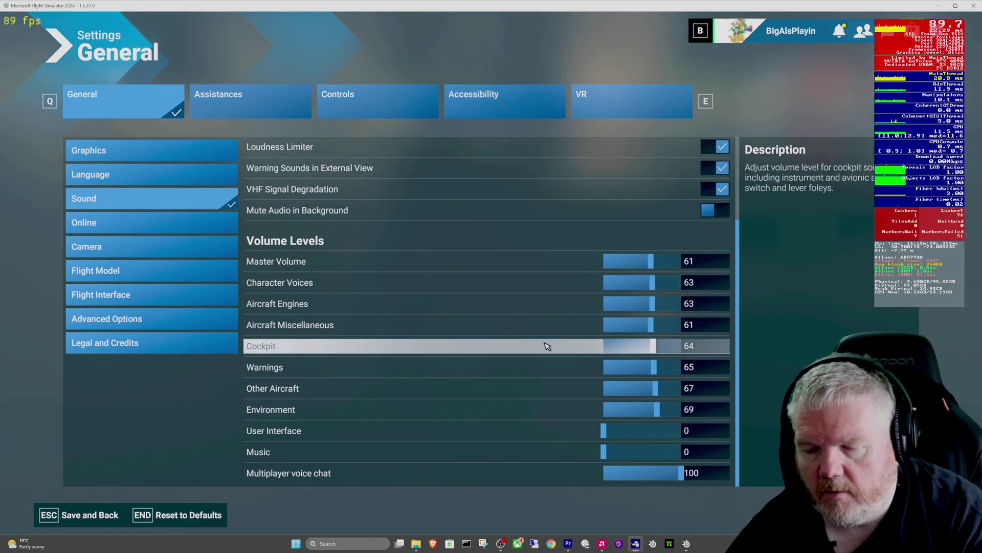
scroll(497, 381, up, 3)
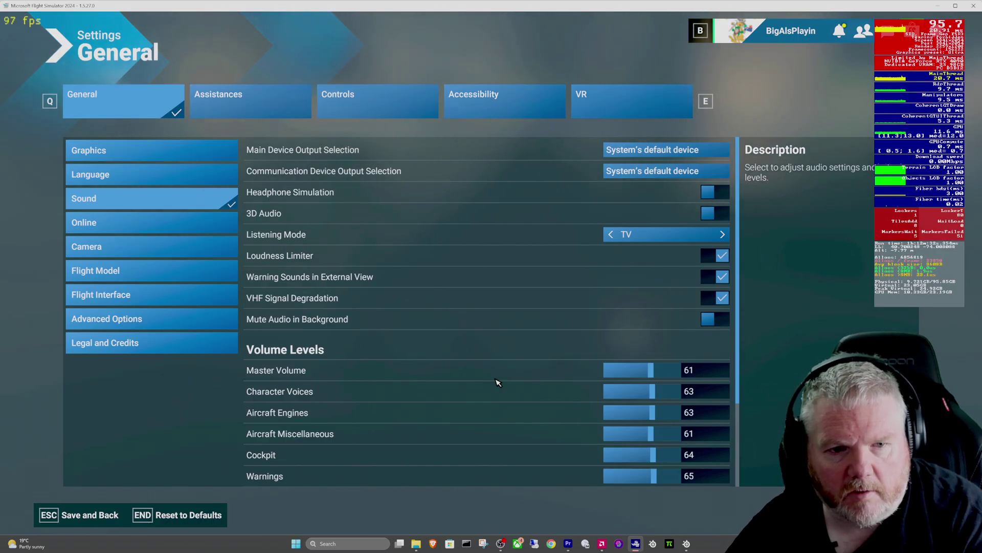
Step: In the flight interface settings, turn off Landmark Markers, City Markers, Airport Markers and Show Preflight Pins
click(147, 296)
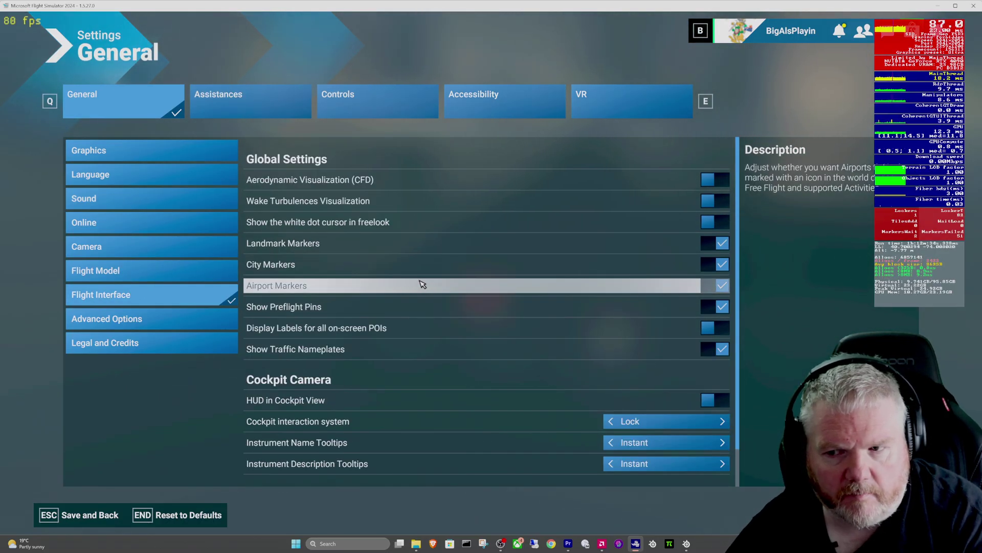
click(711, 245)
click(715, 265)
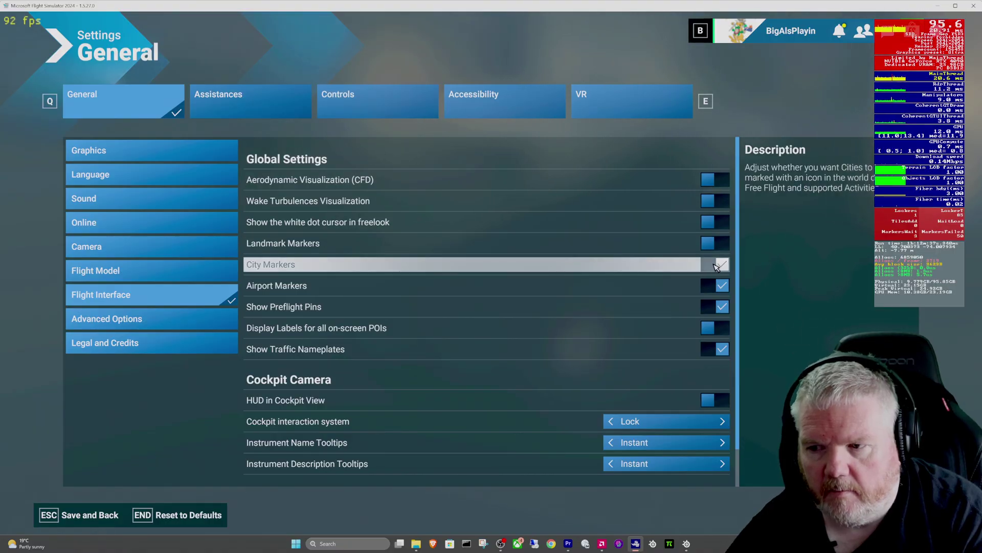
click(715, 284)
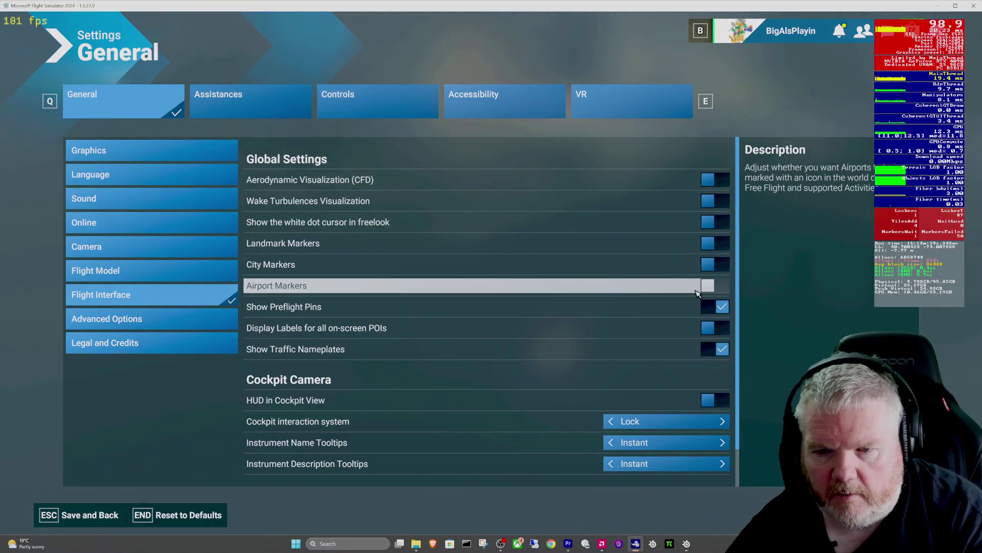
click(711, 310)
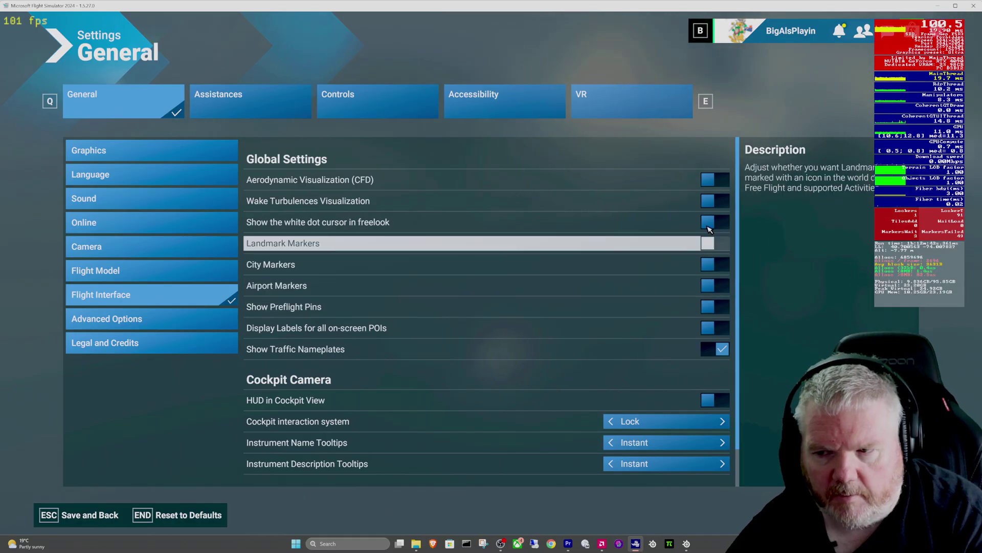
scroll(662, 307, down, 1)
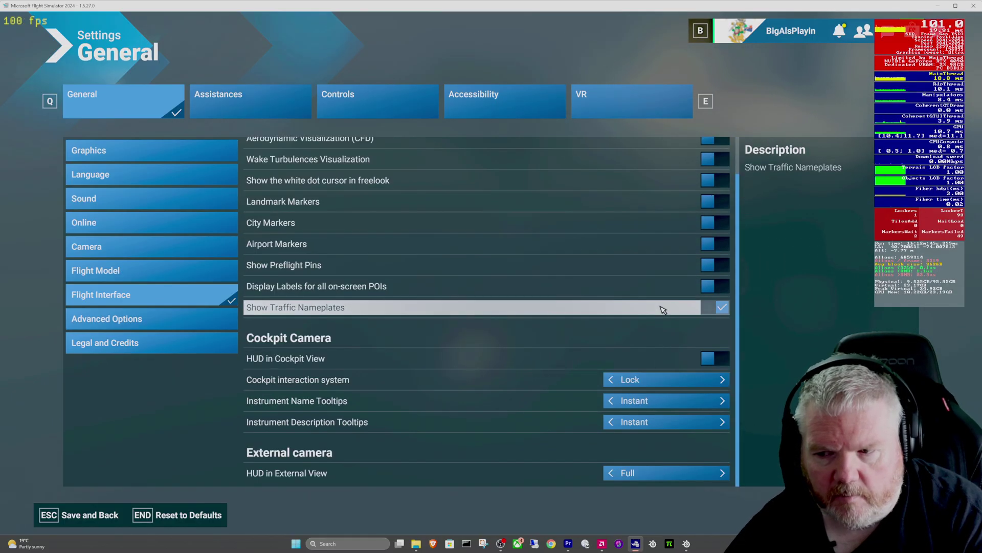
scroll(663, 309, up, 1)
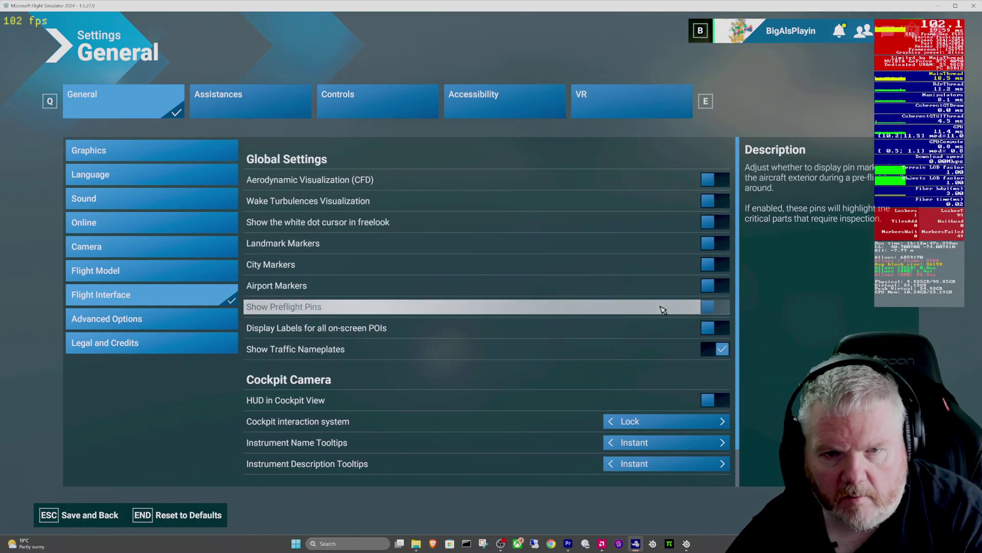
Step: In the piloting assistance settings, turn off the helicopter Assisted Cyclic, Assisted Tail Rotor and Assisted Collective options
click(266, 108)
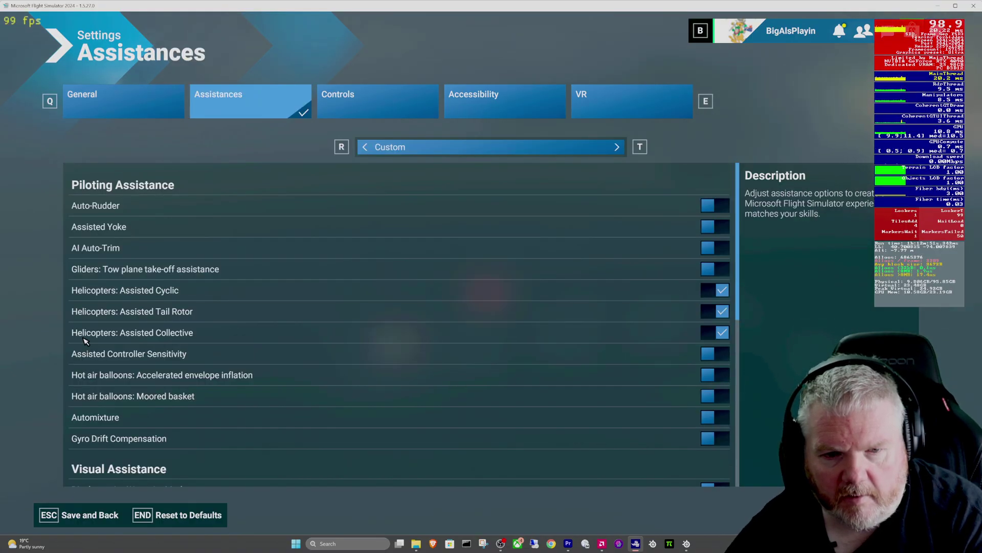
click(716, 290)
click(465, 312)
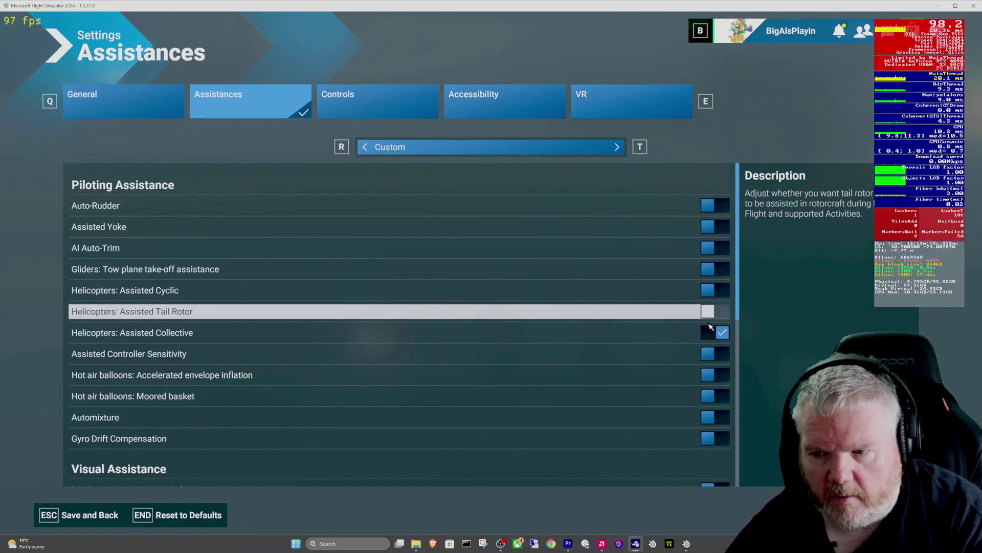
click(493, 333)
Step: Turn off Wake Turbulences in the realism settings, then save and return to the cockpit
scroll(575, 350, down, 5)
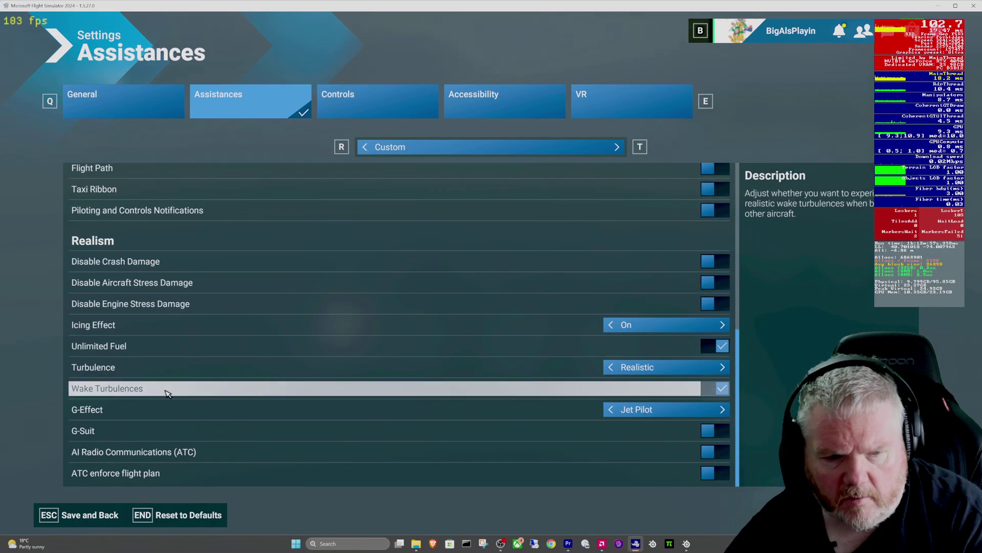
click(287, 389)
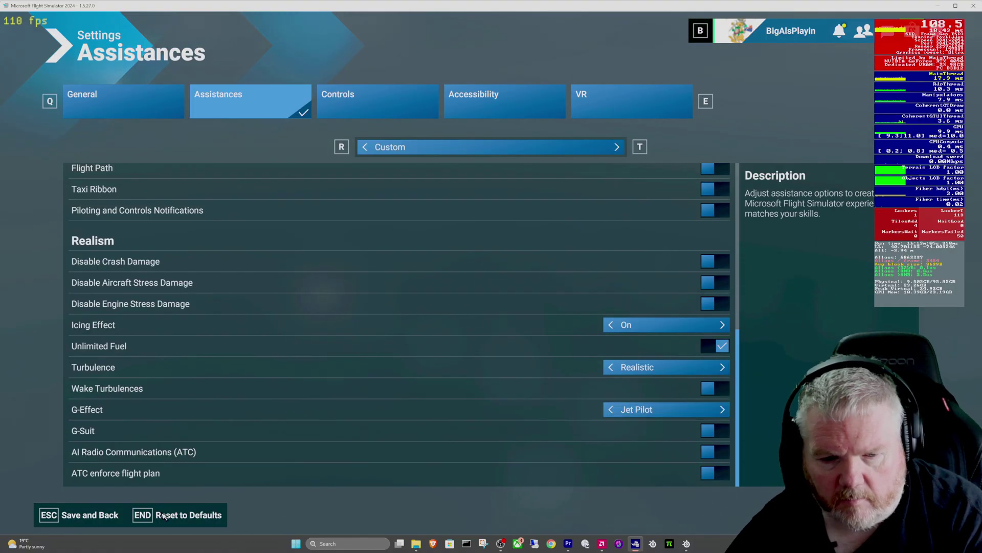
click(100, 515)
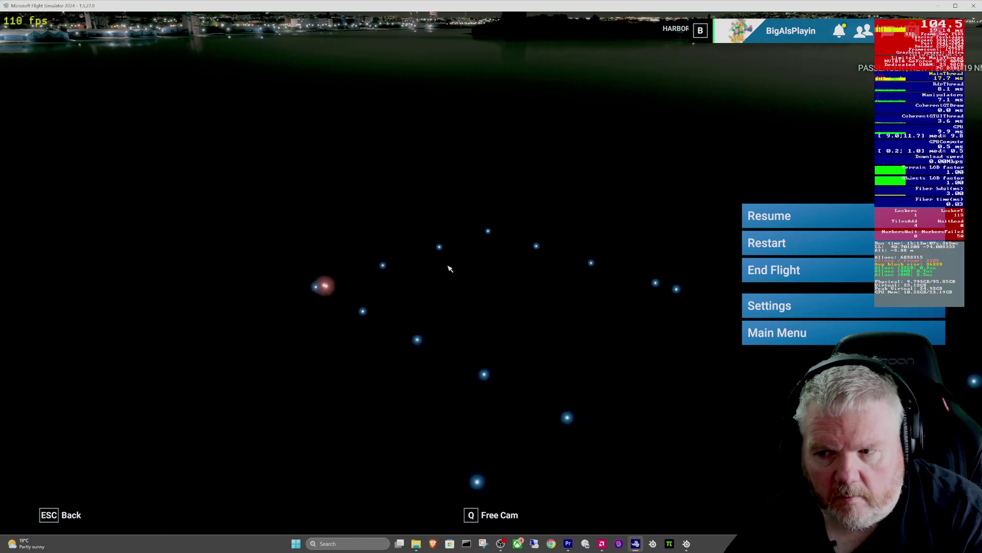
key(Escape)
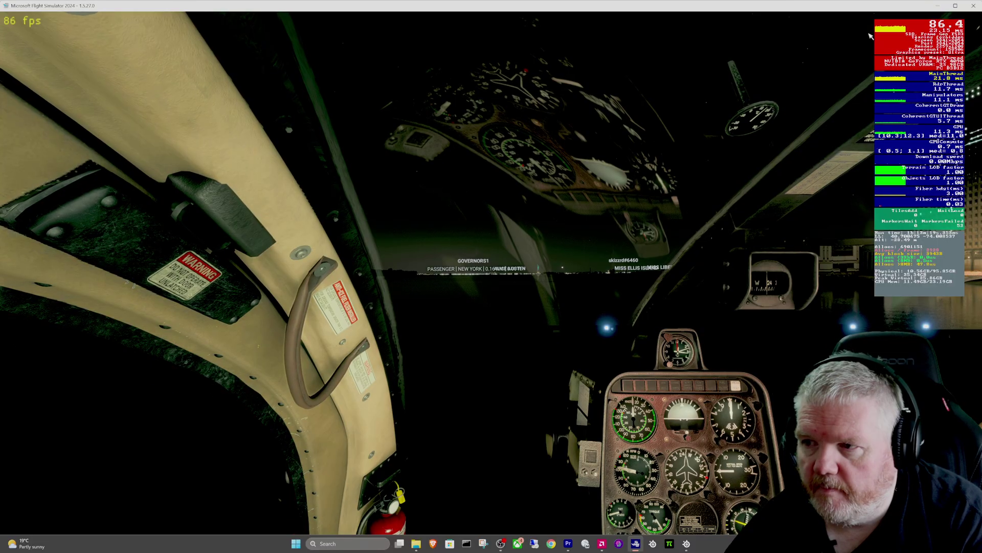
click(598, 453)
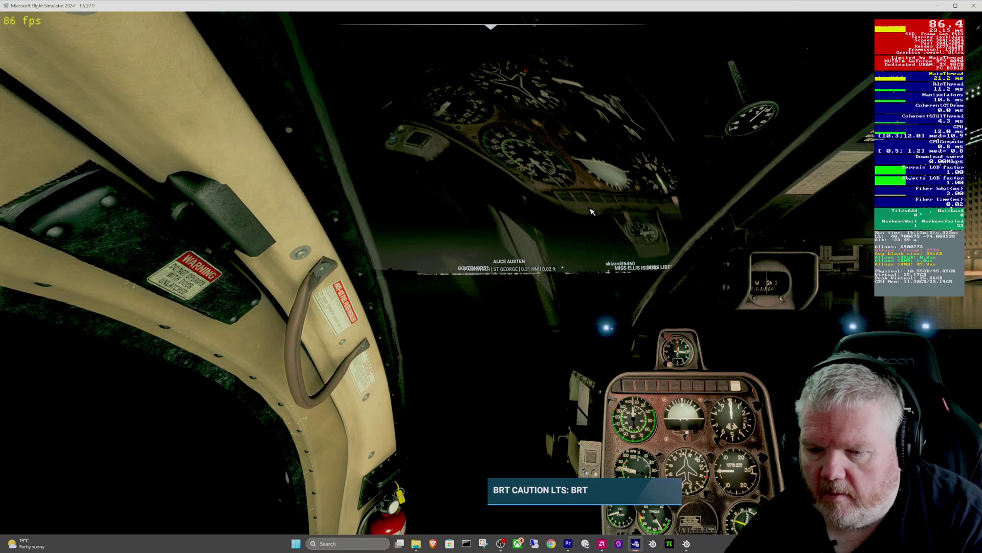
Step: Set the Global Rendering Quality to High-End, keep the changed display settings and save them
key(Escape)
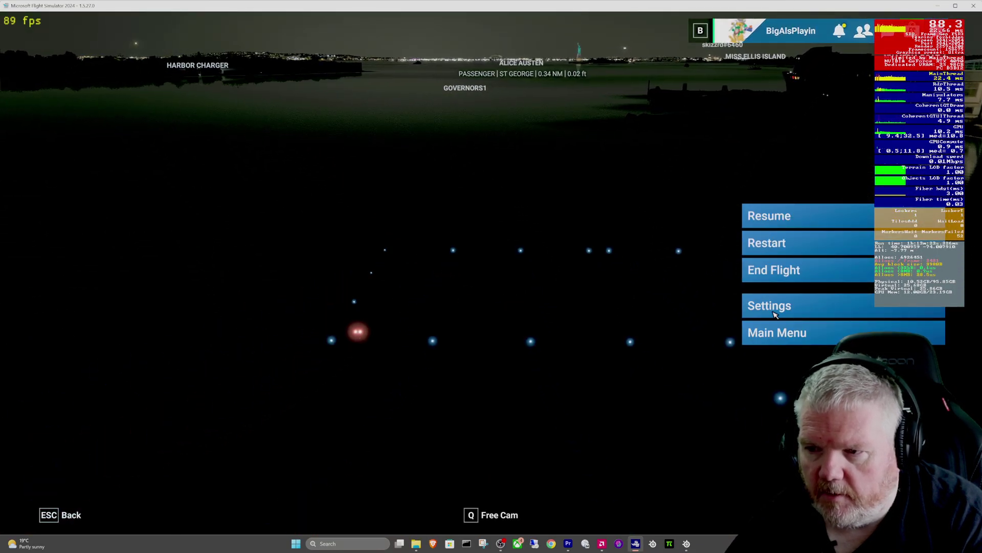
click(775, 306)
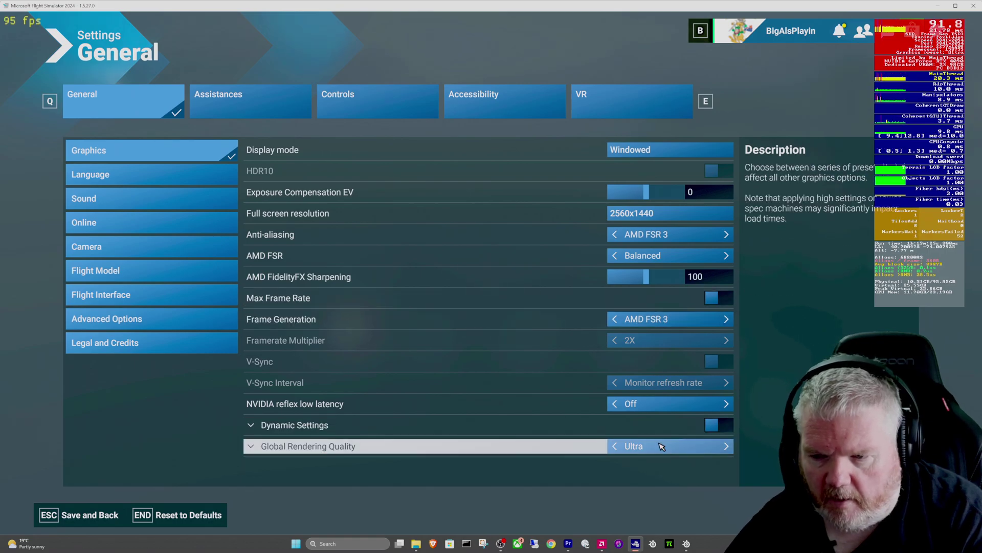
click(621, 446)
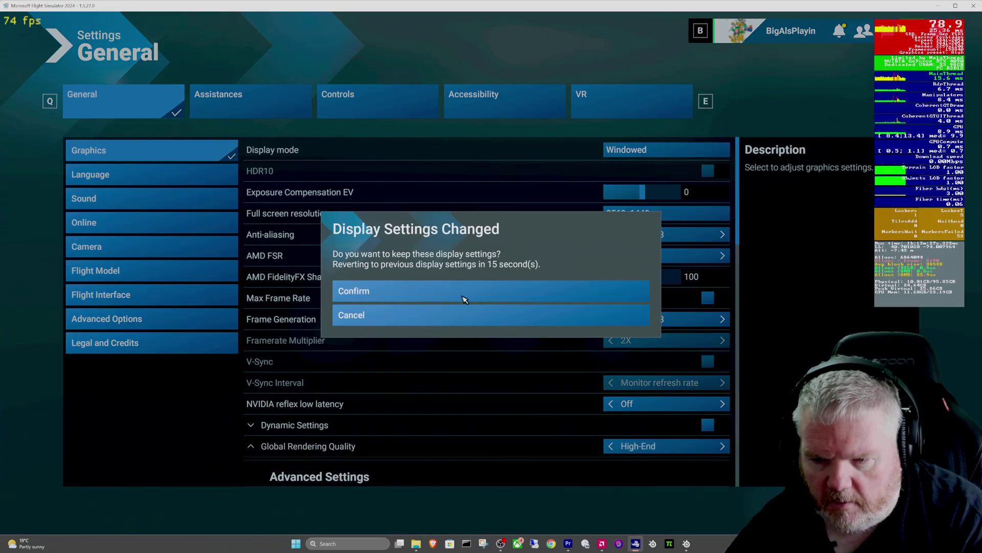
click(440, 291)
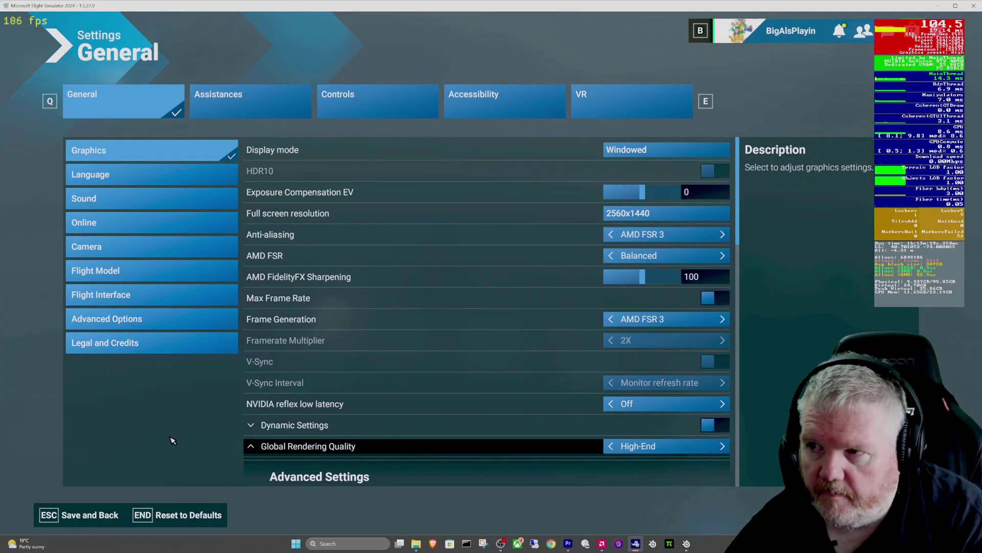
click(68, 518)
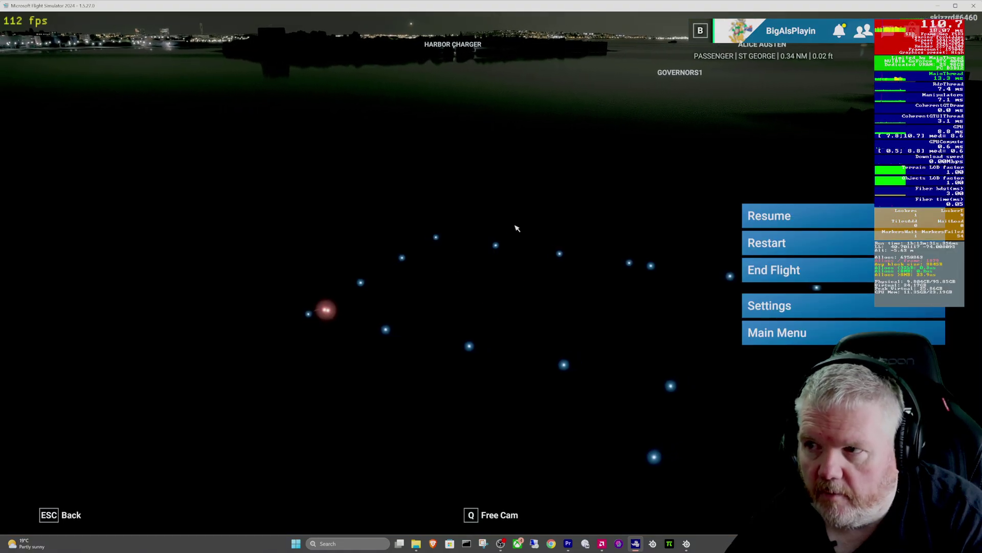